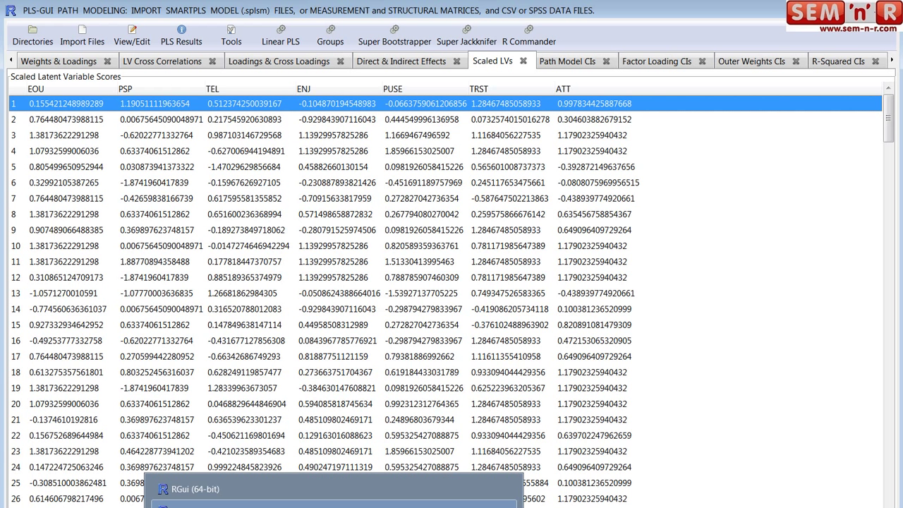
Bring R Commander to the front over the PLS-GUI Scaled LVs results.
{"action": "left_click", "coordinate": [211, 505]}
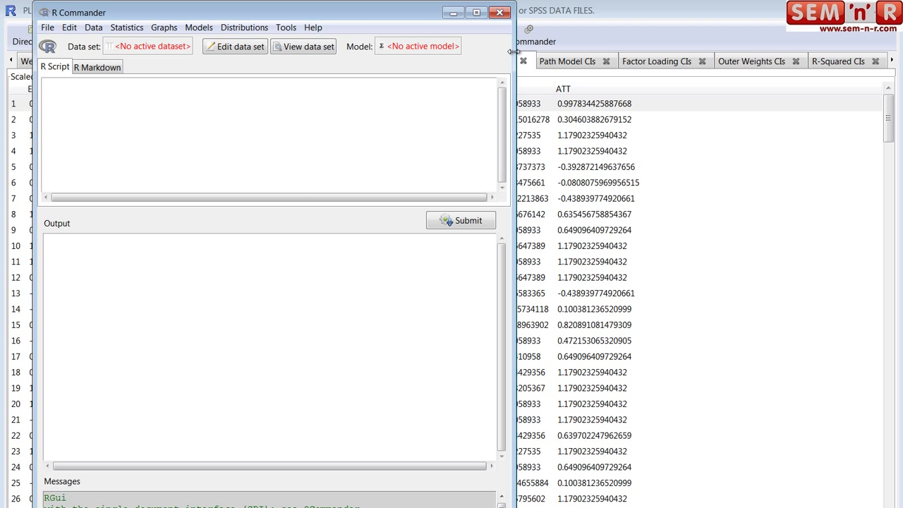
Widen the R Commander main window by dragging its right edge.
{"action": "left_click_drag", "start_coordinate": [516, 56], "coordinate": [530, 89]}
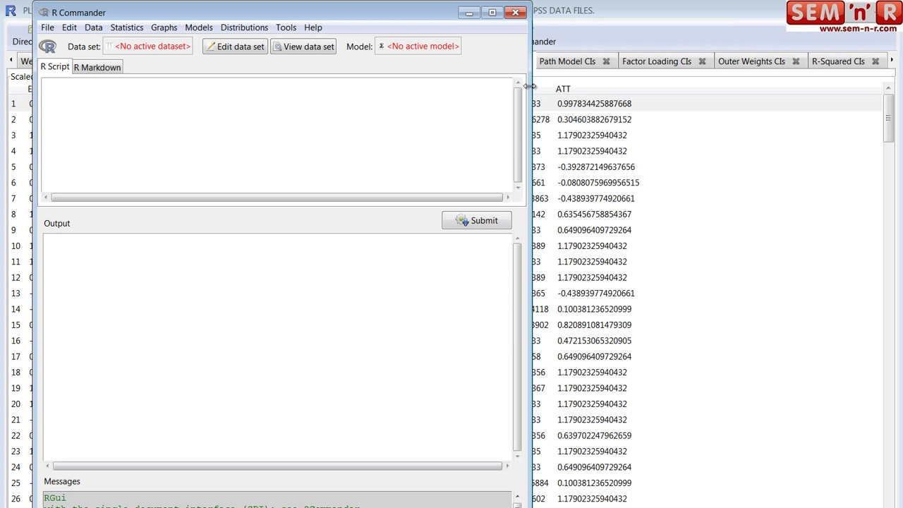
Pick file1INT from the Select Data Set list of effs, file1, file1INT and flci.
{"action": "left_click", "coordinate": [151, 49]}
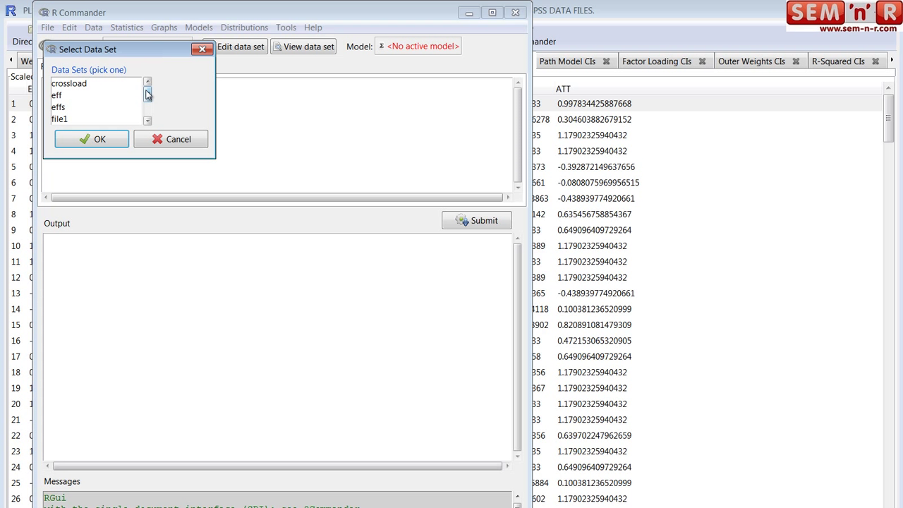
{"action": "left_click_drag", "start_coordinate": [147, 94], "coordinate": [149, 118]}
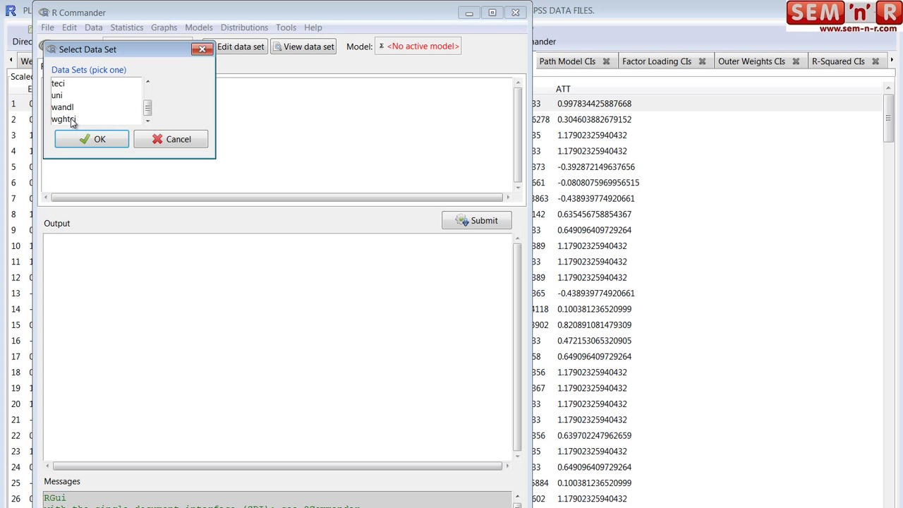
{"action": "left_click_drag", "start_coordinate": [147, 109], "coordinate": [148, 90]}
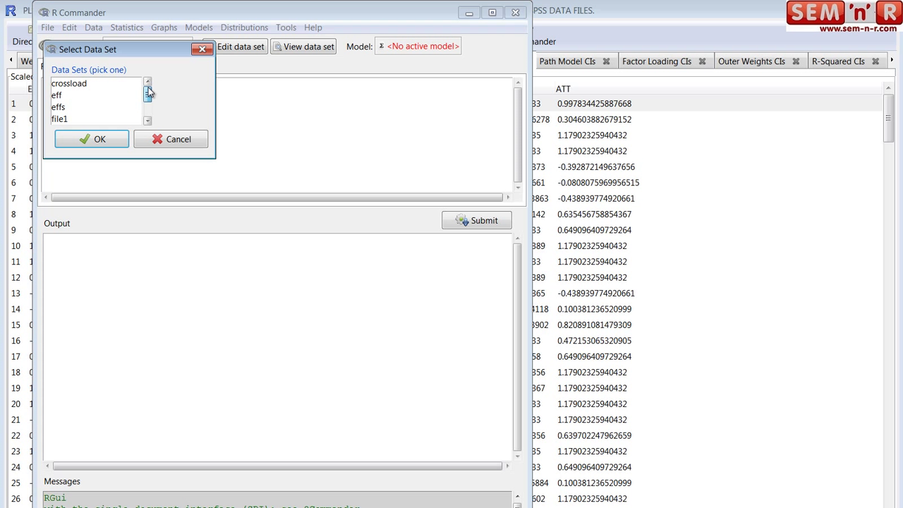
{"action": "left_click", "coordinate": [148, 121]}
{"action": "left_click", "coordinate": [147, 121]}
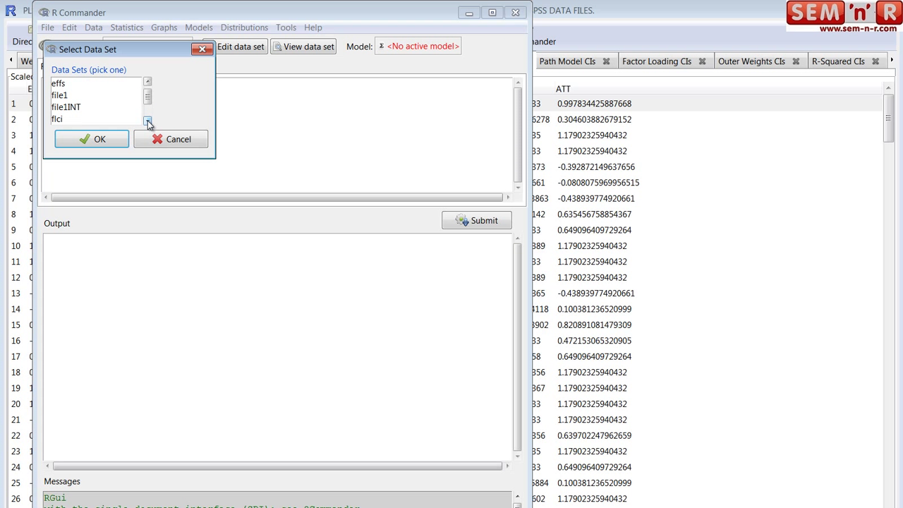
{"action": "left_click", "coordinate": [62, 96]}
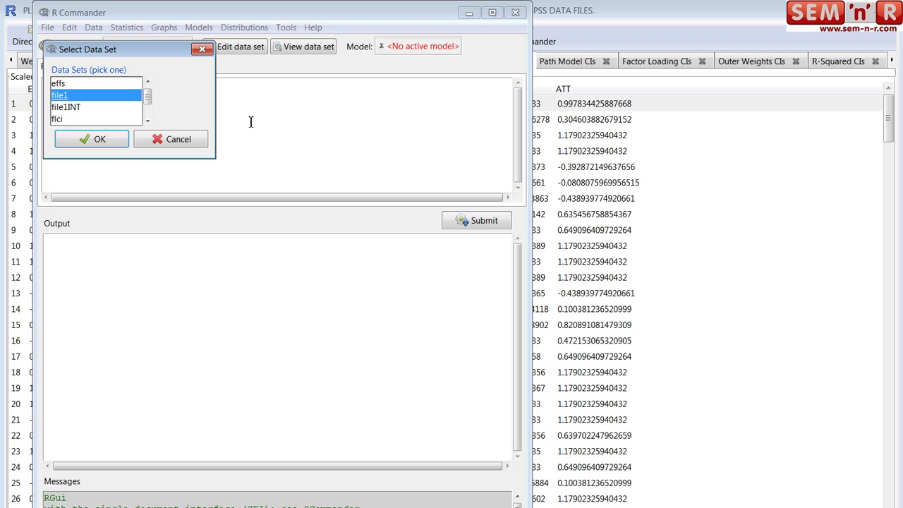
{"action": "left_click", "coordinate": [63, 107]}
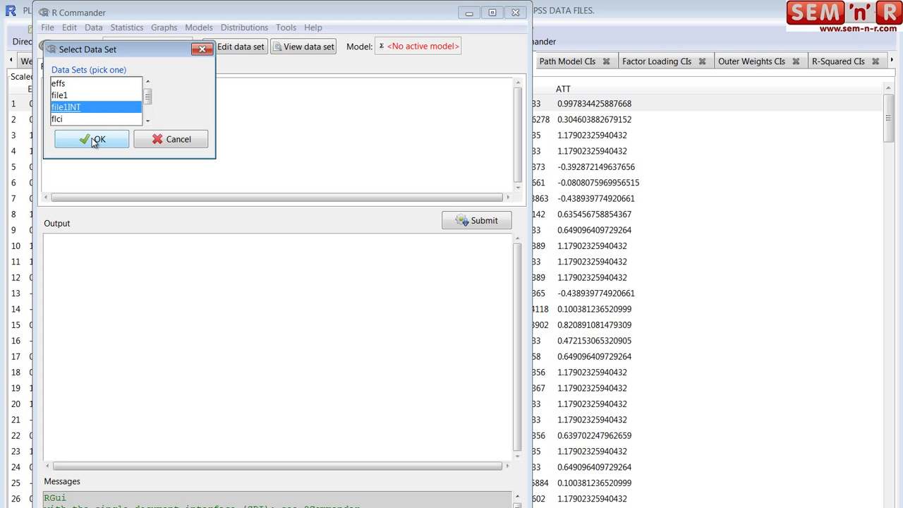
Activate file1INT and view its data showing EOU through ATT and the interaction columns.
{"action": "left_click", "coordinate": [95, 141]}
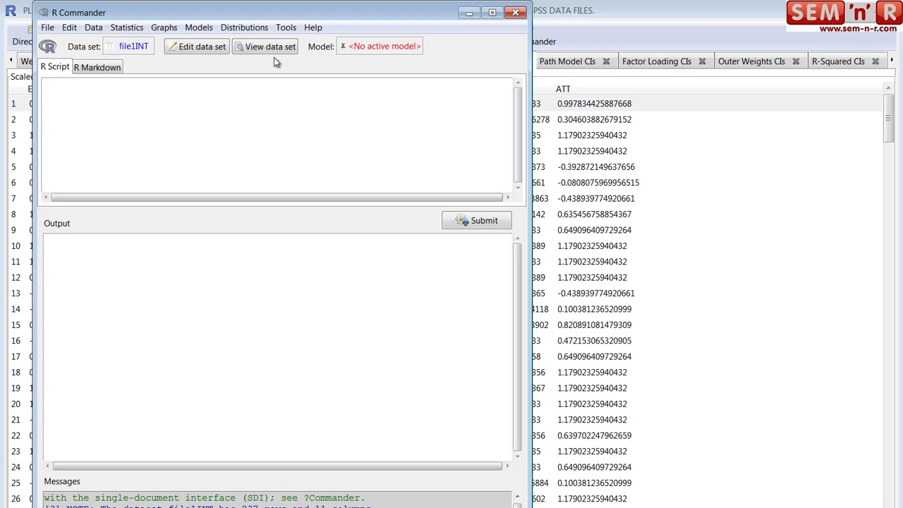
{"action": "left_click", "coordinate": [256, 47]}
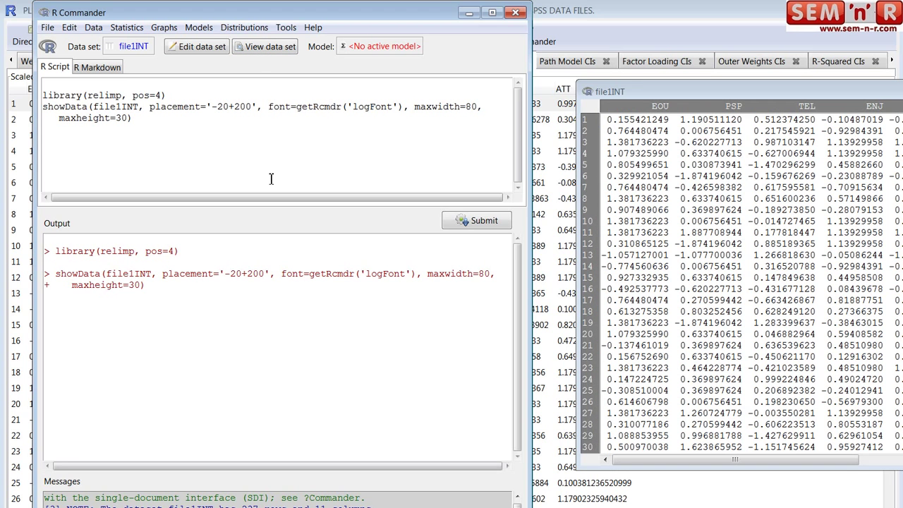
{"action": "left_click_drag", "start_coordinate": [617, 93], "coordinate": [447, 74]}
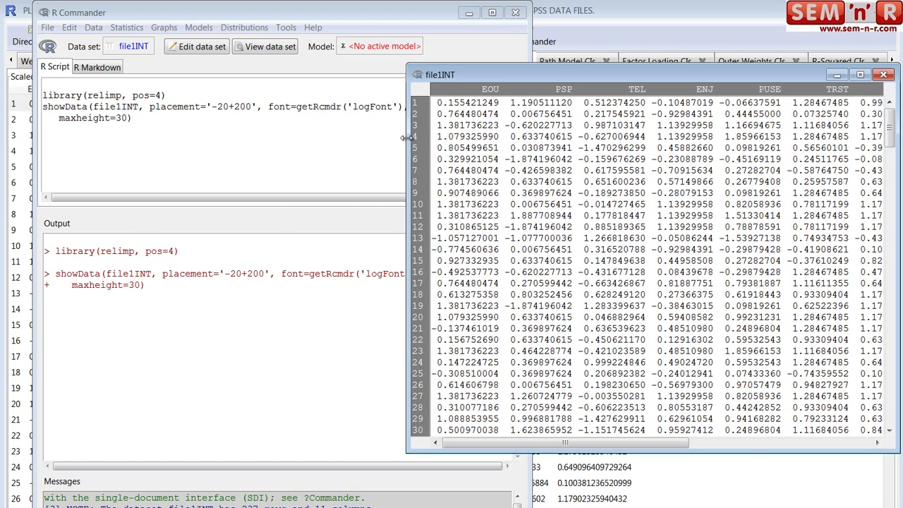
{"action": "left_click_drag", "start_coordinate": [407, 137], "coordinate": [68, 144]}
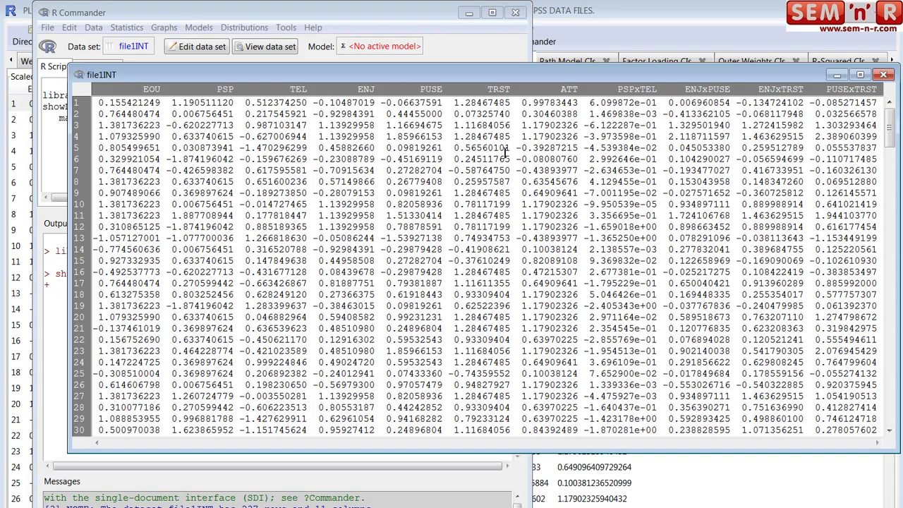
Show the PLS-GUI path diagram with path coefficients 0.701, 0.6487 and 0.3867.
{"action": "left_click", "coordinate": [570, 10]}
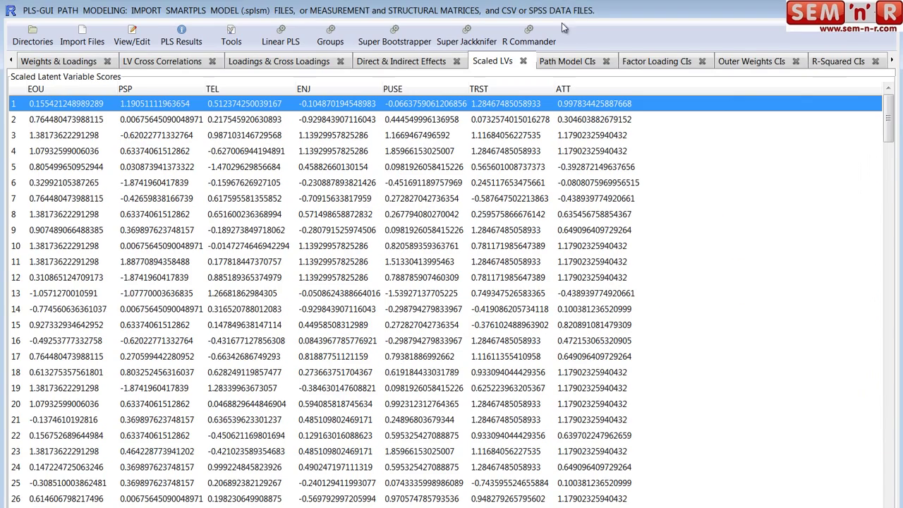
{"action": "left_click", "coordinate": [11, 60]}
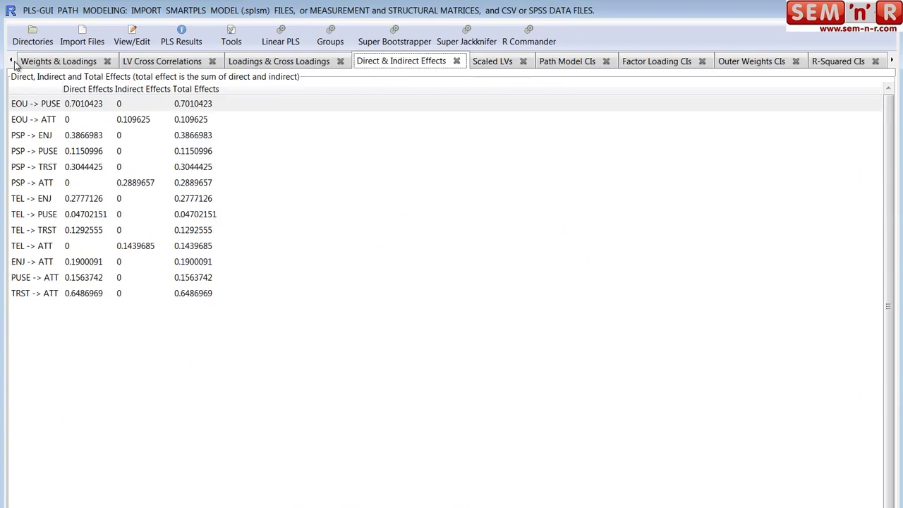
{"action": "left_click", "coordinate": [11, 60]}
{"action": "left_click", "coordinate": [11, 60]}
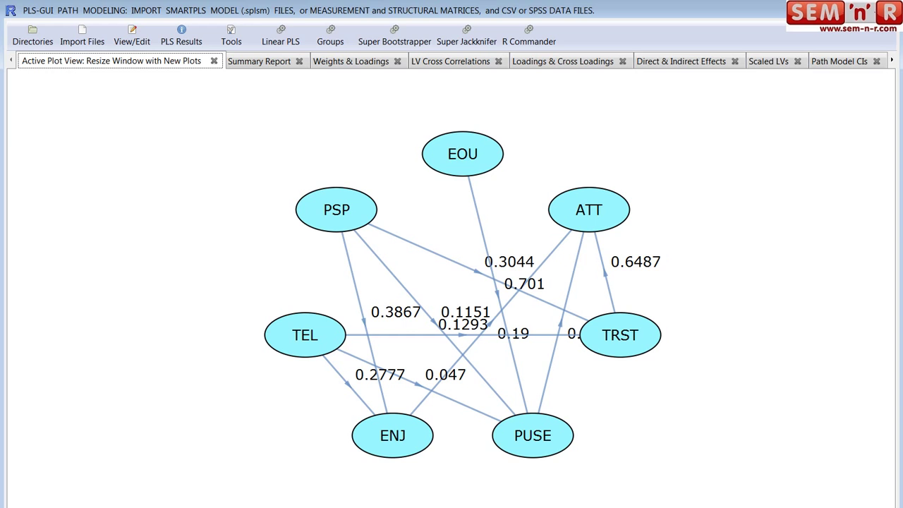
Check the file1INT data window, minimize it, and return to R Commander.
{"action": "mouse_move", "coordinate": [381, 504]}
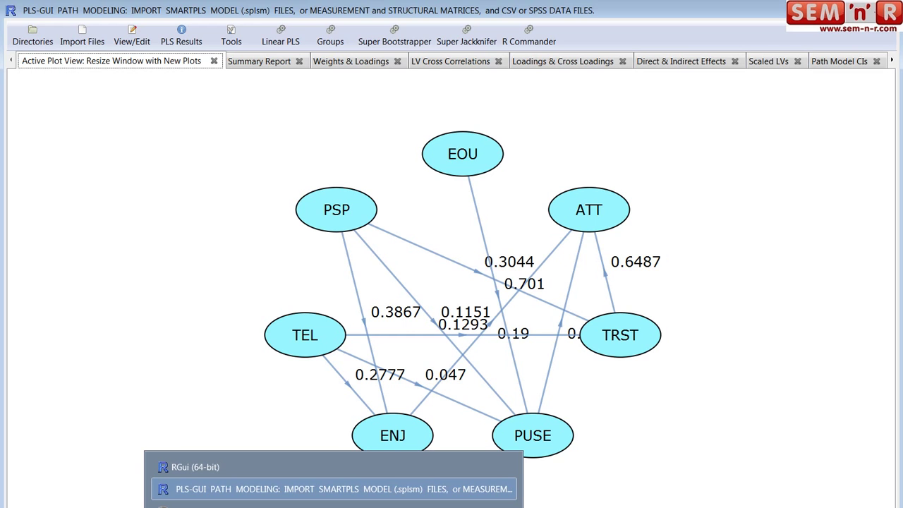
{"action": "left_click", "coordinate": [381, 506]}
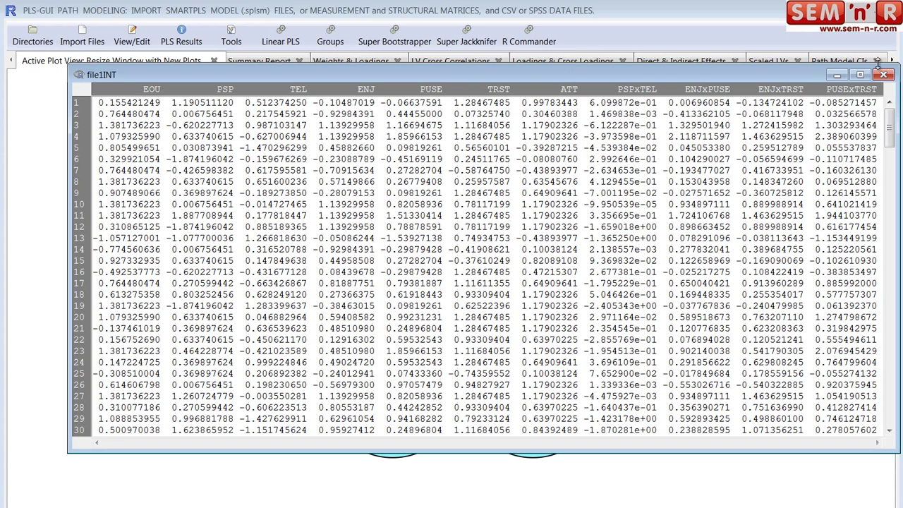
{"action": "left_click", "coordinate": [837, 76]}
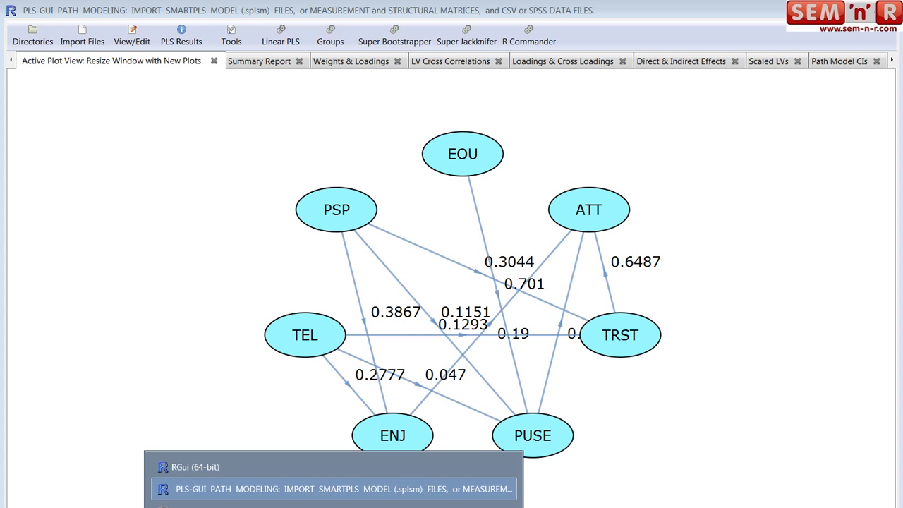
{"action": "left_click", "coordinate": [331, 506]}
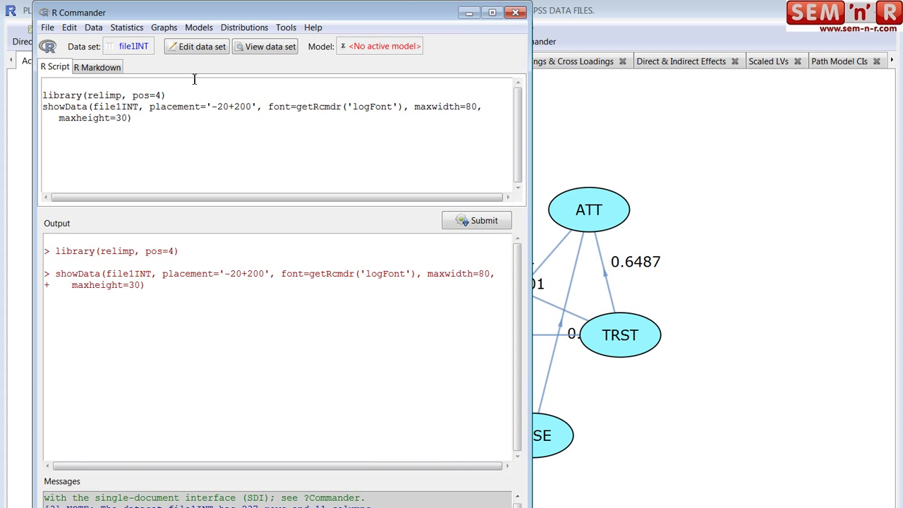
Open Graphs > 3D graph > 3D scatterplot for the file1INT data.
{"action": "left_click", "coordinate": [164, 29]}
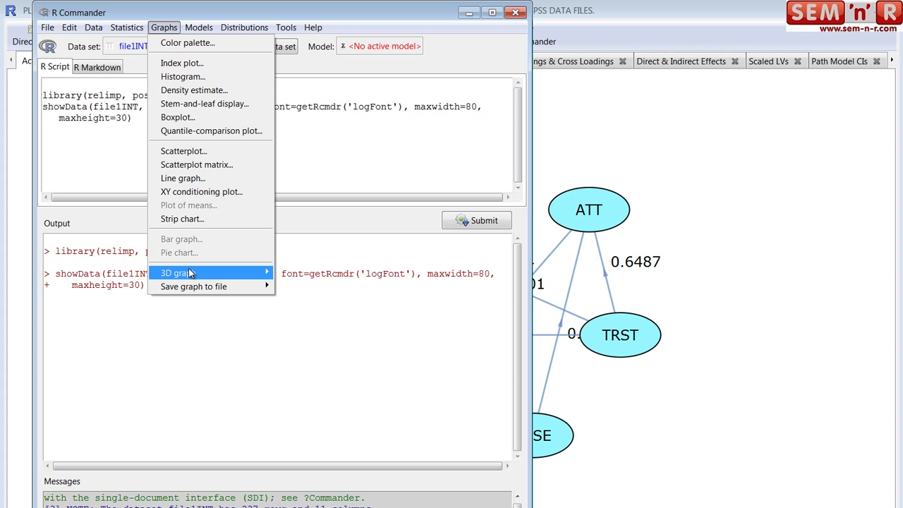
{"action": "mouse_move", "coordinate": [189, 275]}
{"action": "mouse_move", "coordinate": [268, 275]}
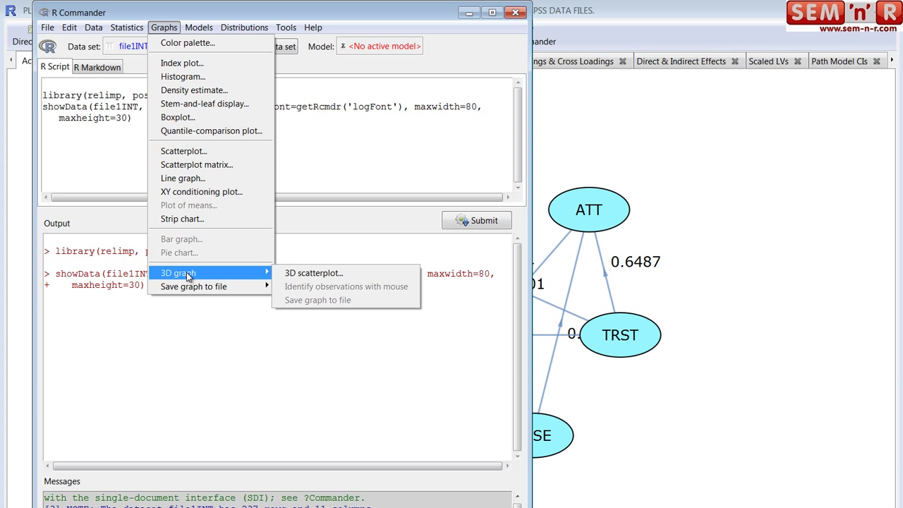
{"action": "left_click", "coordinate": [315, 274]}
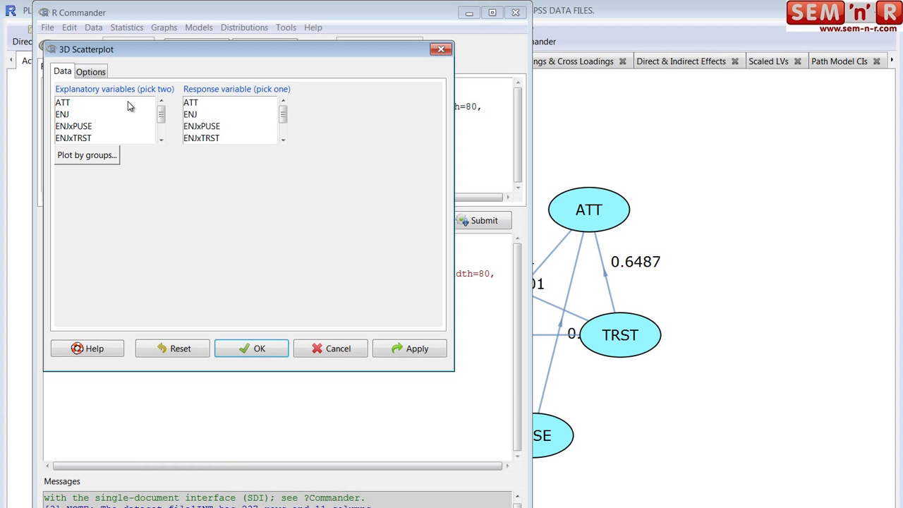
Draw a 3D scatterplot with ATT as response and ENJ and TRST as explanatory variables.
{"action": "left_click", "coordinate": [161, 116]}
{"action": "left_click_drag", "start_coordinate": [161, 116], "coordinate": [160, 151]}
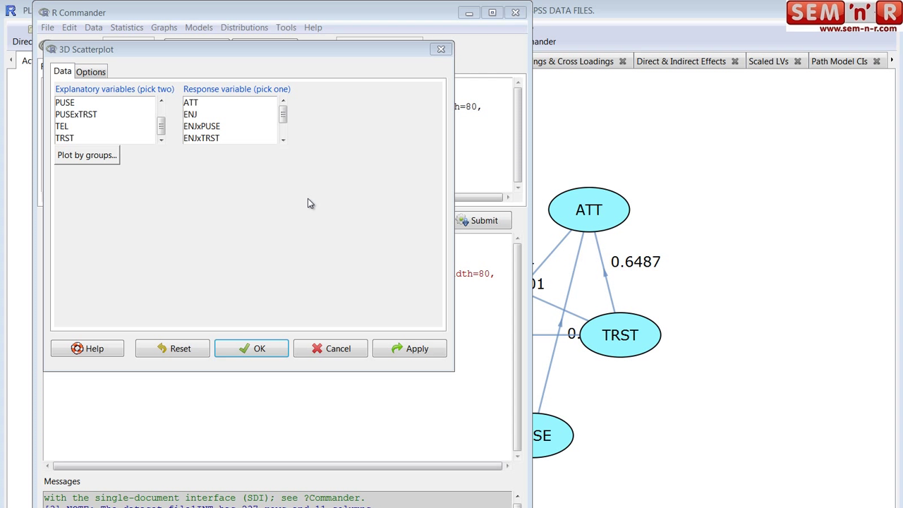
{"action": "left_click", "coordinate": [201, 103]}
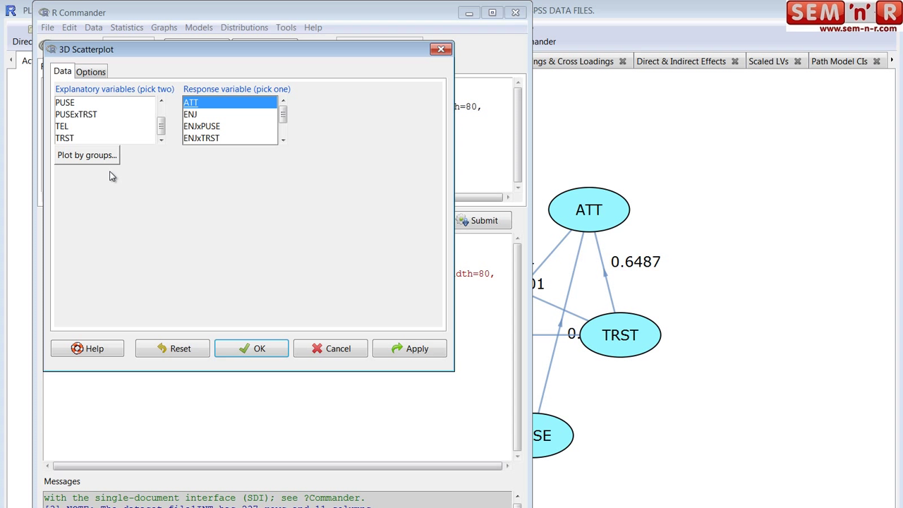
{"action": "left_click", "coordinate": [70, 139]}
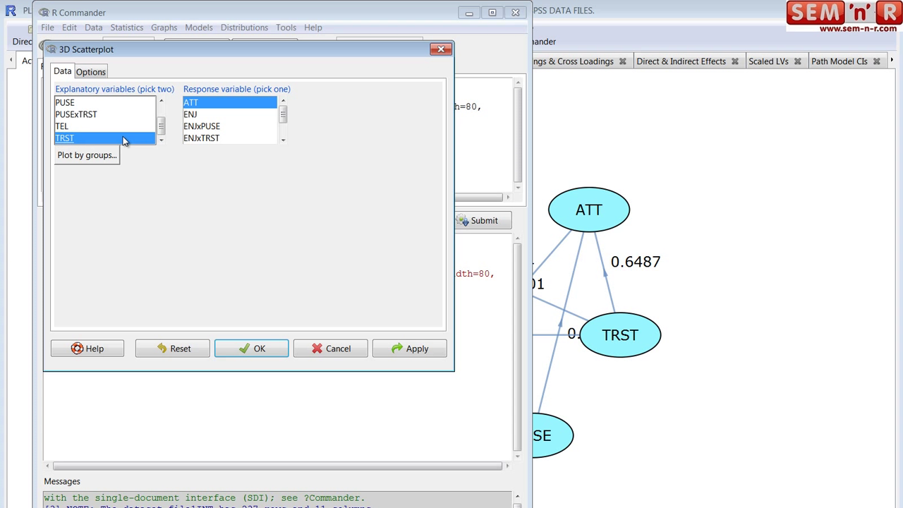
{"action": "scroll", "coordinate": [161, 138], "scroll_direction": "up", "scroll_amount": 5}
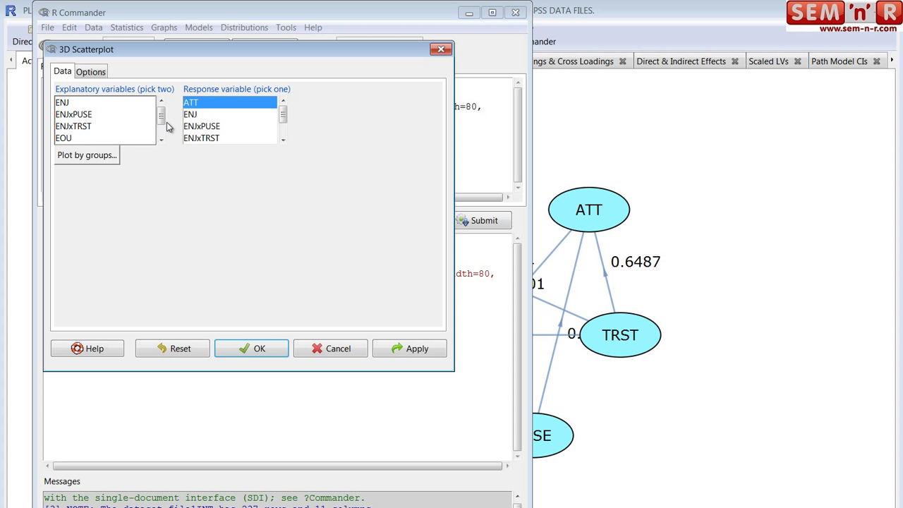
{"action": "left_click", "coordinate": [83, 103]}
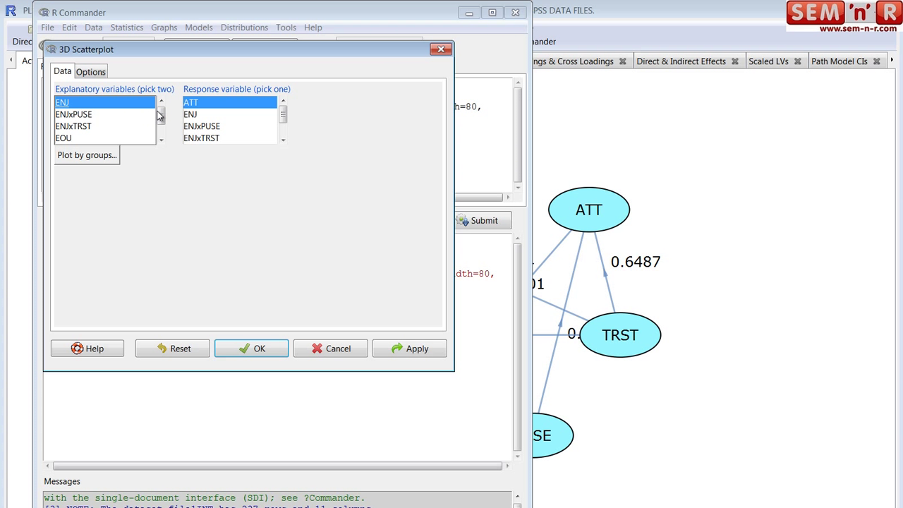
{"action": "left_click_drag", "start_coordinate": [158, 117], "coordinate": [161, 138]}
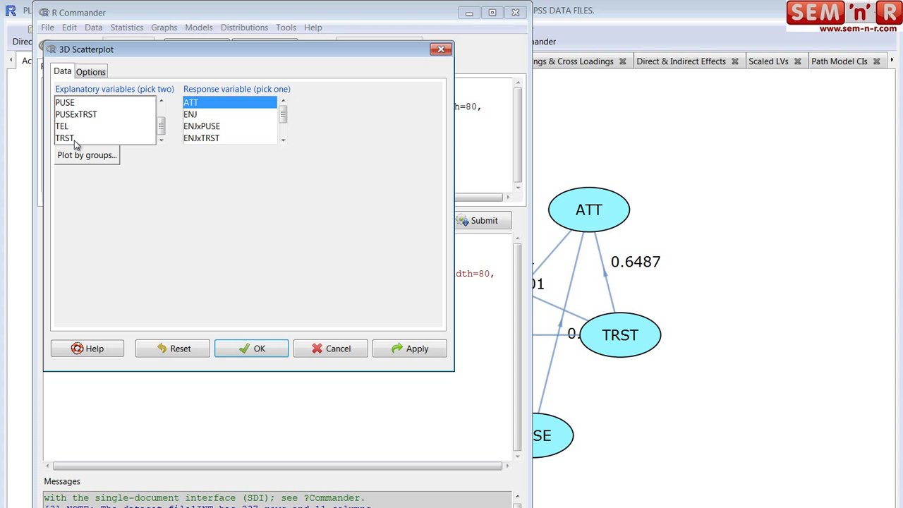
{"action": "left_click", "coordinate": [119, 139]}
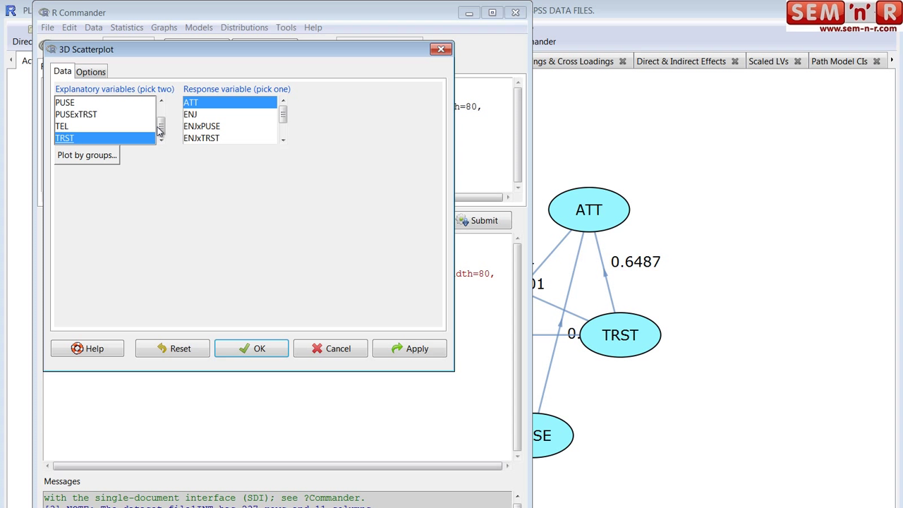
{"action": "left_click_drag", "start_coordinate": [159, 131], "coordinate": [161, 104]}
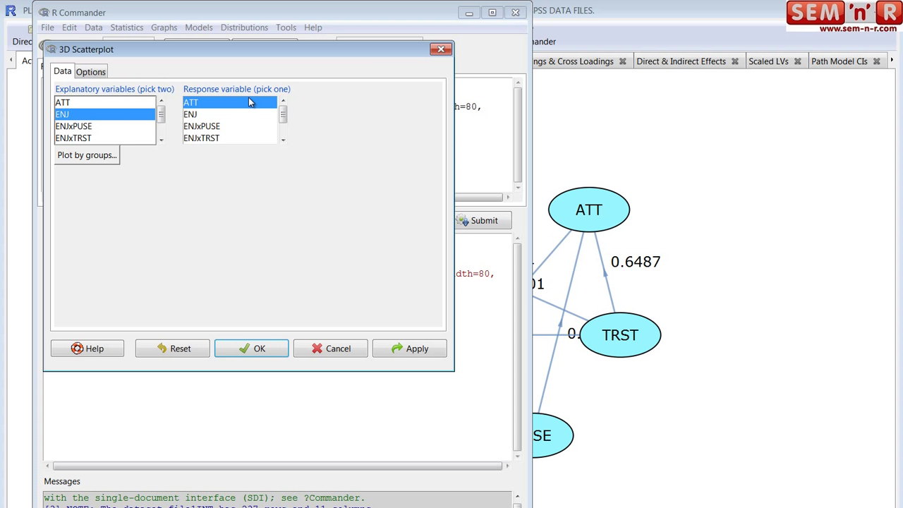
{"action": "left_click", "coordinate": [248, 349]}
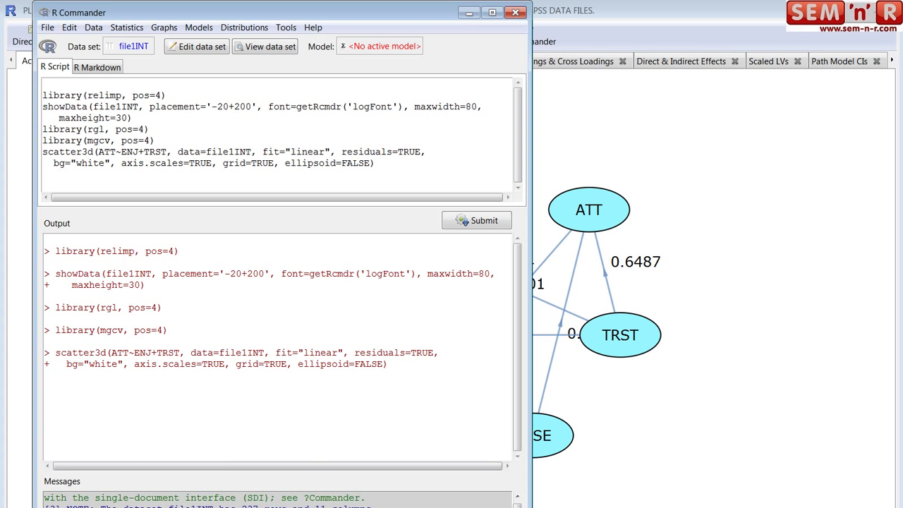
{"action": "left_click", "coordinate": [232, 467]}
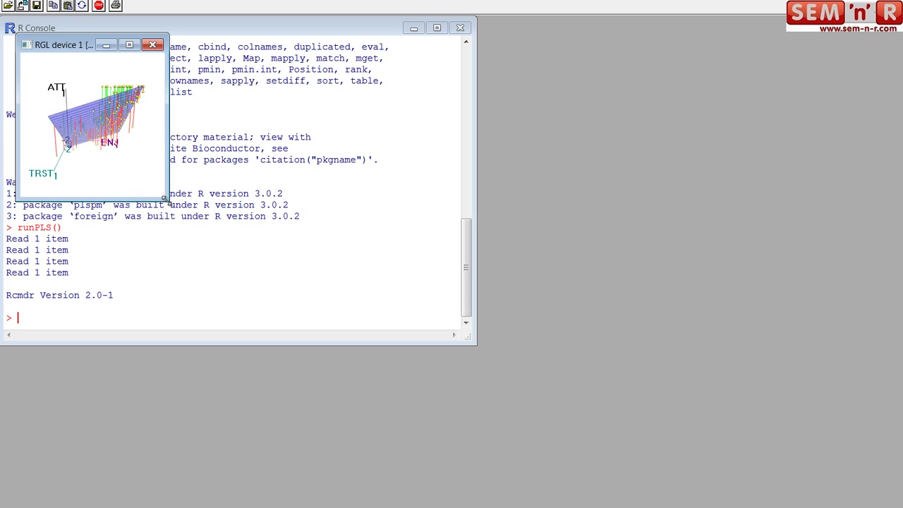
Enlarge the RGL window and rotate the plot to see the plane edge-on.
{"action": "left_click_drag", "start_coordinate": [167, 200], "coordinate": [598, 507]}
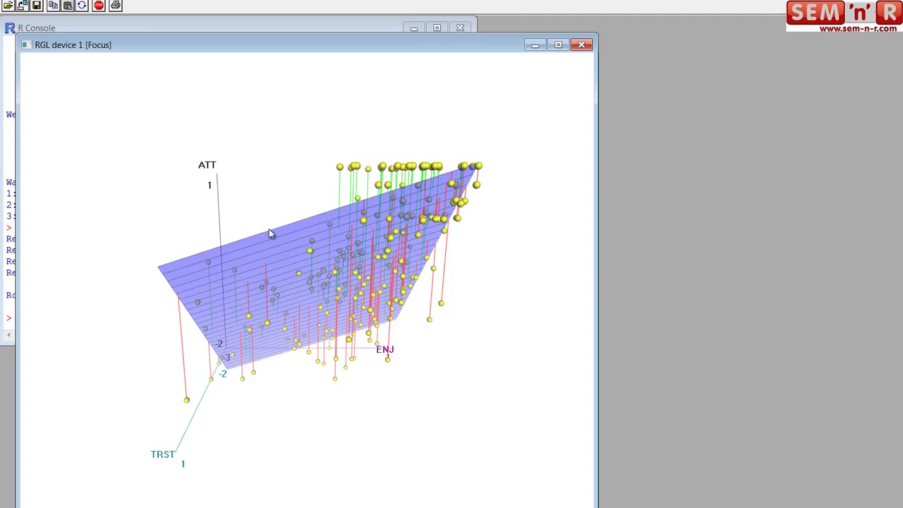
{"action": "left_click_drag", "start_coordinate": [269, 228], "coordinate": [231, 373]}
{"action": "left_click_drag", "start_coordinate": [198, 192], "coordinate": [256, 149]}
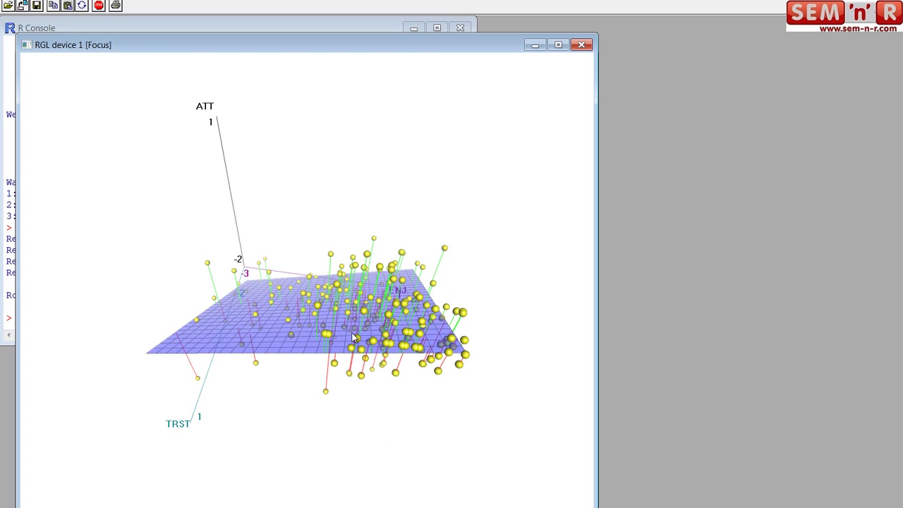
{"action": "left_click_drag", "start_coordinate": [355, 337], "coordinate": [277, 227]}
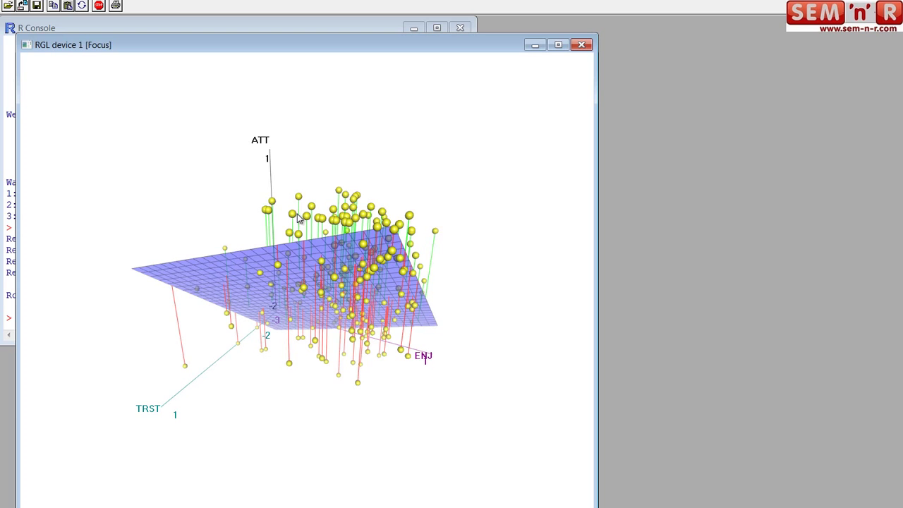
{"action": "left_click_drag", "start_coordinate": [429, 328], "coordinate": [214, 288]}
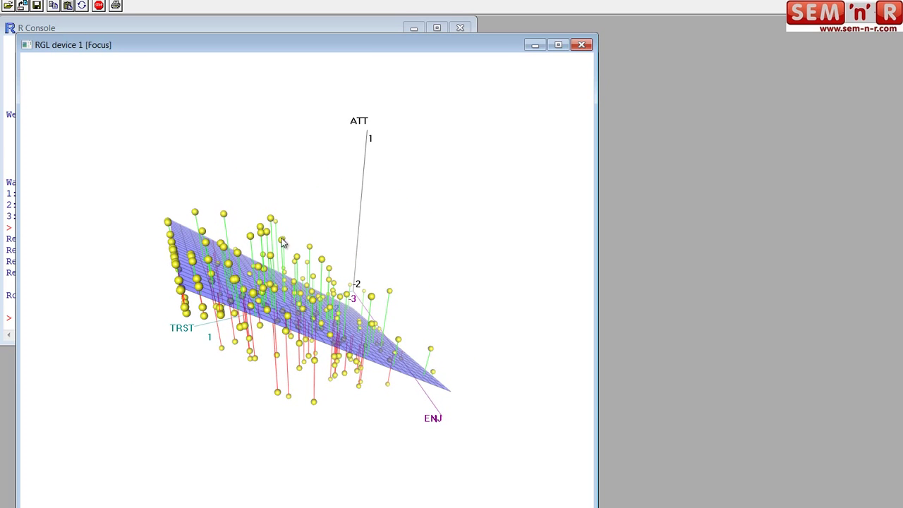
{"action": "left_click_drag", "start_coordinate": [280, 293], "coordinate": [354, 240]}
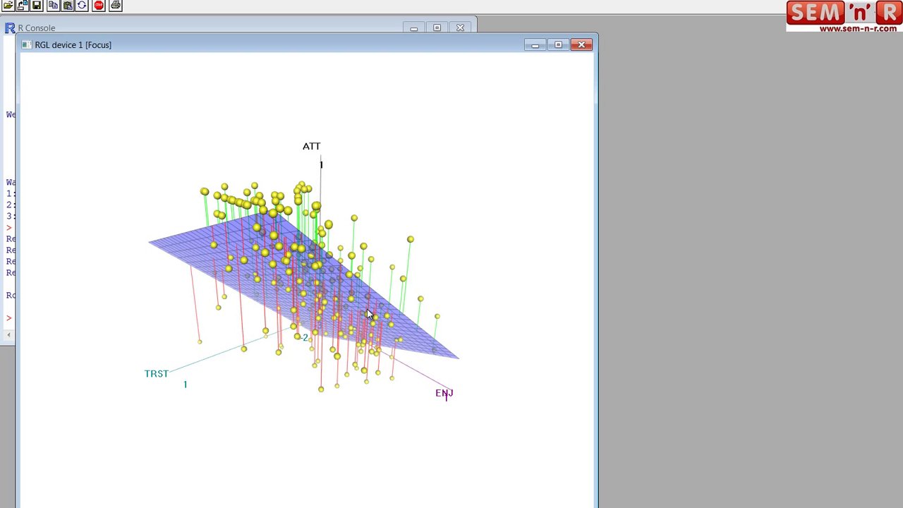
Keep rotating until the plane faces the viewer with ATT nearly vertical.
{"action": "mouse_move", "coordinate": [361, 330]}
{"action": "left_mouse_down"}
{"action": "mouse_move", "coordinate": [268, 282]}
{"action": "mouse_move", "coordinate": [187, 222]}
{"action": "mouse_move", "coordinate": [115, 203]}
{"action": "mouse_move", "coordinate": [130, 234]}
{"action": "mouse_move", "coordinate": [139, 224]}
{"action": "mouse_move", "coordinate": [124, 253]}
{"action": "mouse_move", "coordinate": [72, 266]}
{"action": "mouse_move", "coordinate": [366, 340]}
{"action": "left_mouse_up"}
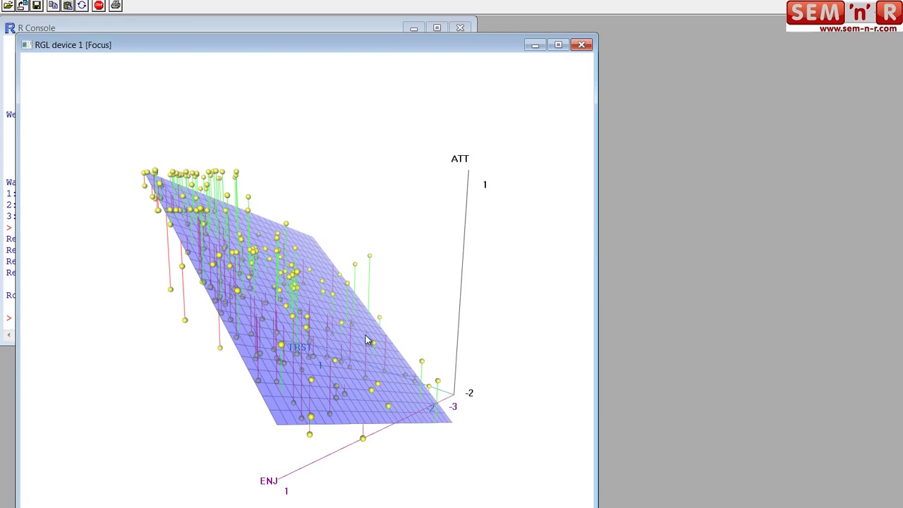
{"action": "left_click_drag", "start_coordinate": [289, 339], "coordinate": [345, 402]}
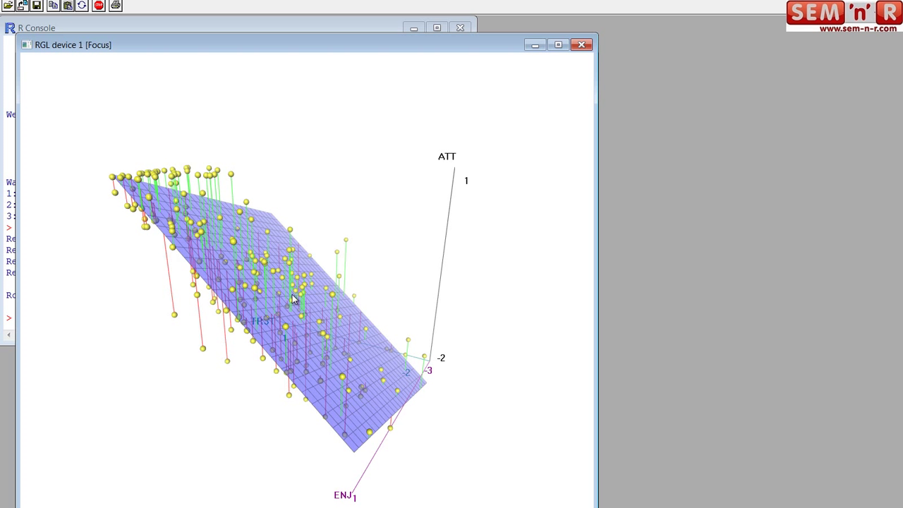
{"action": "left_click_drag", "start_coordinate": [307, 361], "coordinate": [439, 341]}
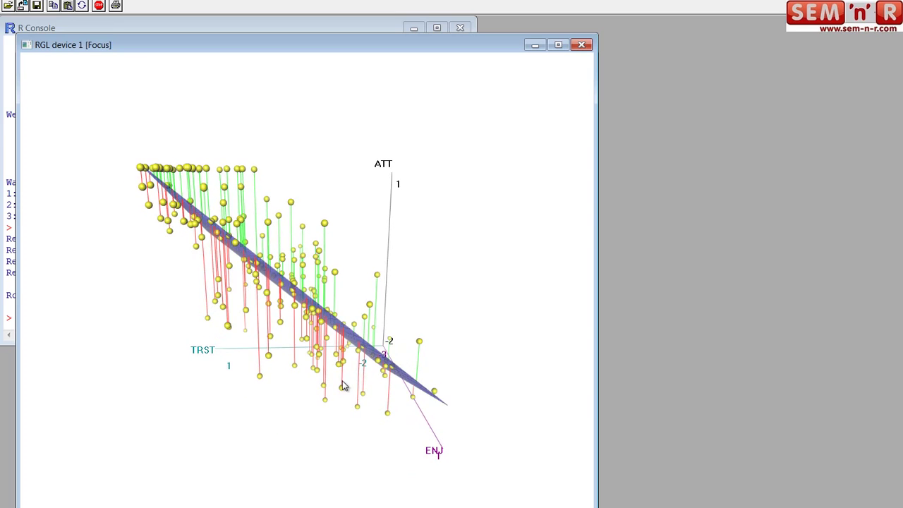
{"action": "left_click_drag", "start_coordinate": [342, 385], "coordinate": [456, 191]}
{"action": "mouse_move", "coordinate": [390, 360]}
{"action": "left_mouse_down"}
{"action": "mouse_move", "coordinate": [438, 335]}
{"action": "mouse_move", "coordinate": [372, 337]}
{"action": "mouse_move", "coordinate": [373, 365]}
{"action": "mouse_move", "coordinate": [401, 365]}
{"action": "left_mouse_up"}
{"action": "left_click_drag", "start_coordinate": [334, 227], "coordinate": [402, 360]}
{"action": "left_click_drag", "start_coordinate": [400, 258], "coordinate": [159, 213]}
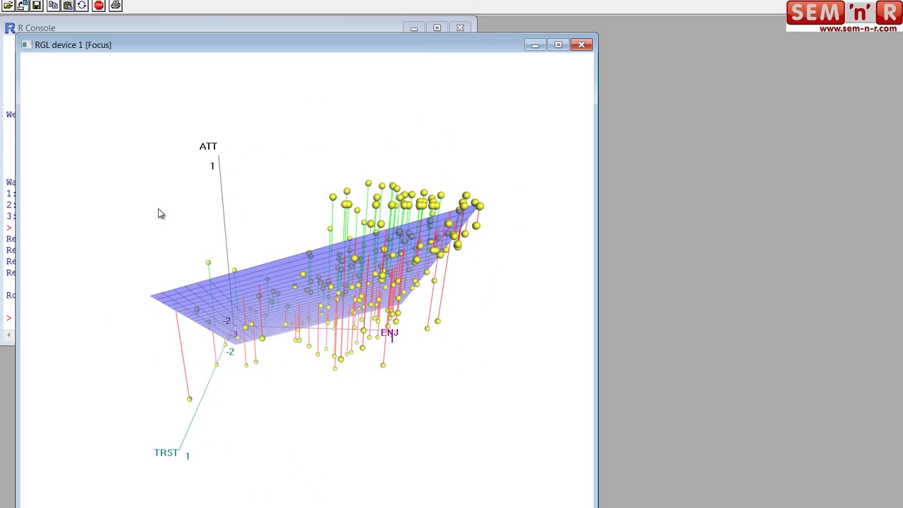
{"action": "left_click_drag", "start_coordinate": [416, 238], "coordinate": [73, 268]}
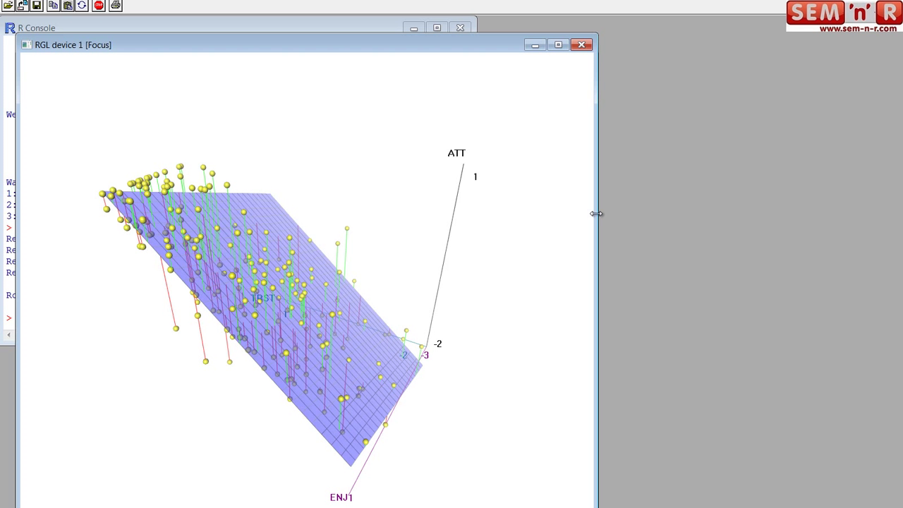
Widen and reposition the RGL window, then rotate the regression plane toward the viewer.
{"action": "left_click_drag", "start_coordinate": [655, 216], "coordinate": [882, 211]}
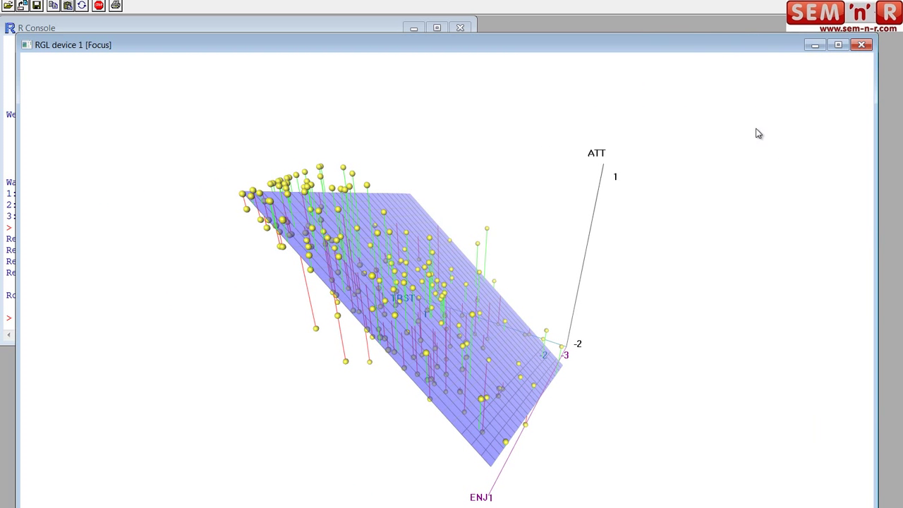
{"action": "left_click_drag", "start_coordinate": [711, 53], "coordinate": [708, 20]}
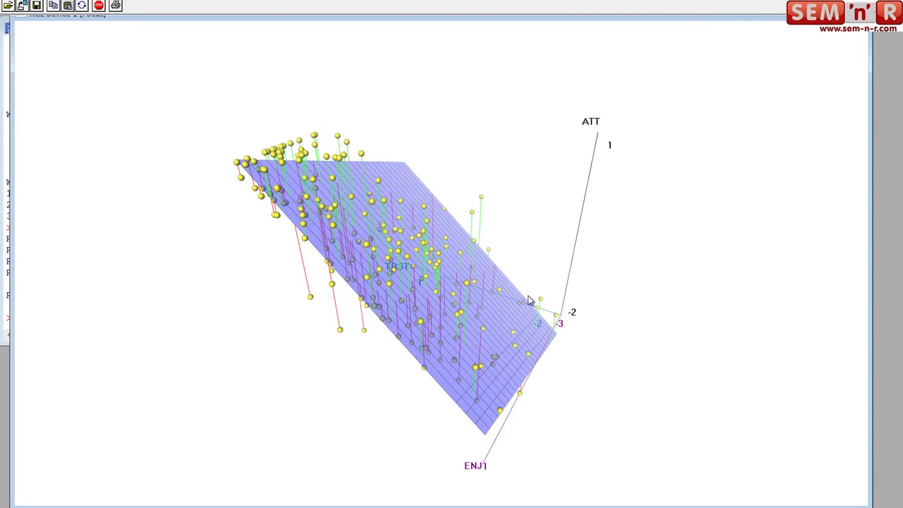
{"action": "left_click_drag", "start_coordinate": [578, 266], "coordinate": [319, 308]}
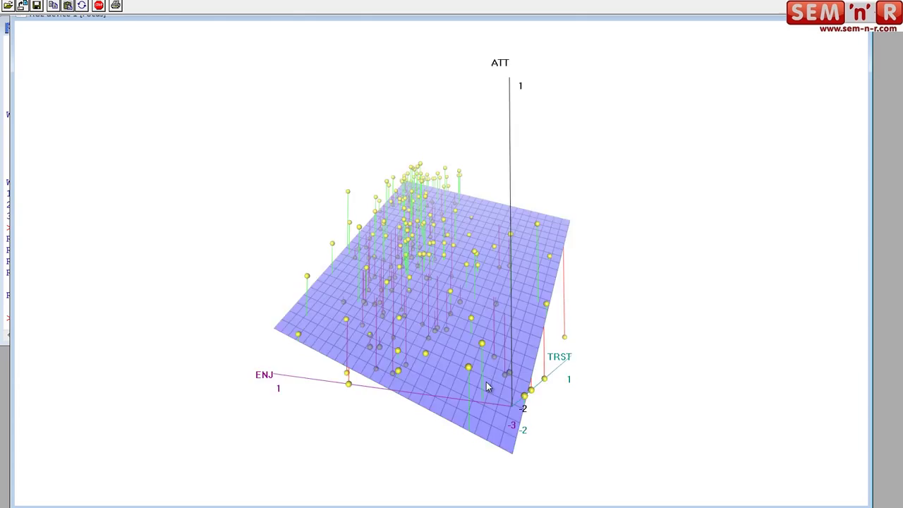
{"action": "left_click_drag", "start_coordinate": [485, 382], "coordinate": [419, 134]}
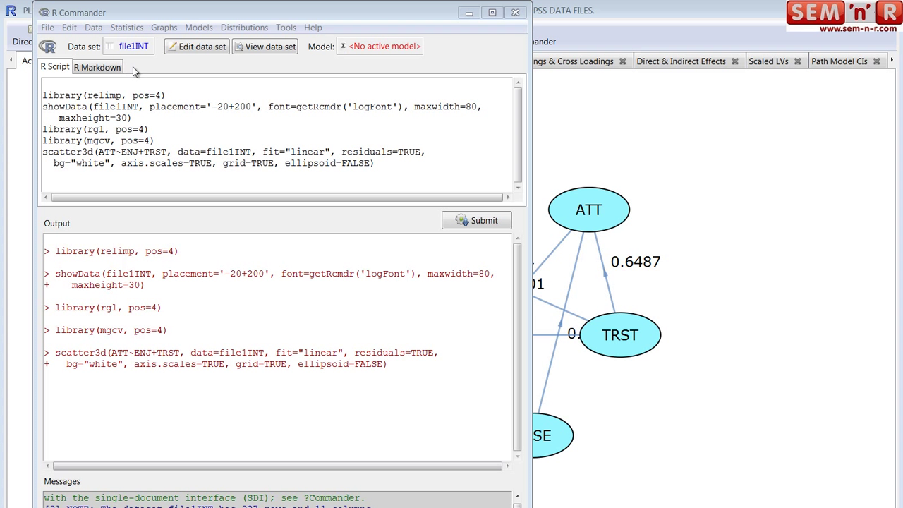
Minimize R Commander to reveal the PLS-GUI path model diagram.
{"action": "left_click", "coordinate": [470, 13]}
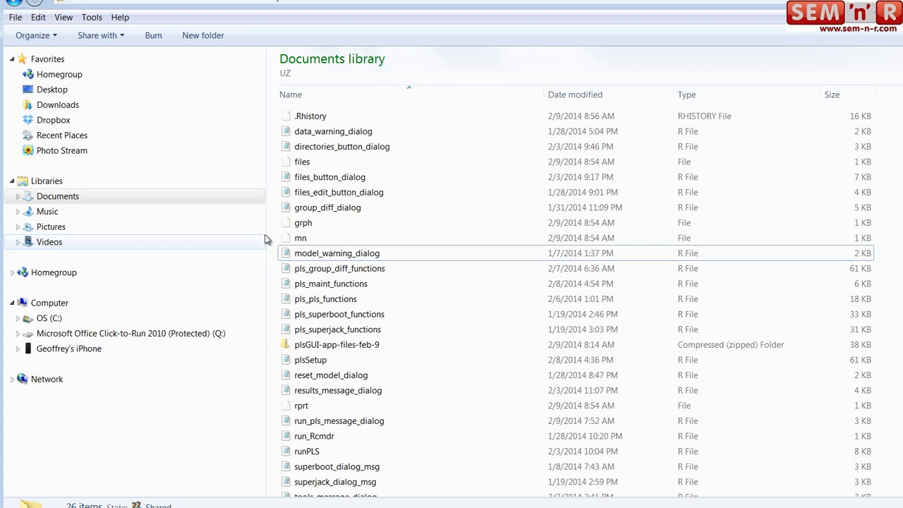
Browse Documents to the reports folder of bootstrap and jackknife CSVs, then return to PLS-GUI.
{"action": "left_click", "coordinate": [55, 200]}
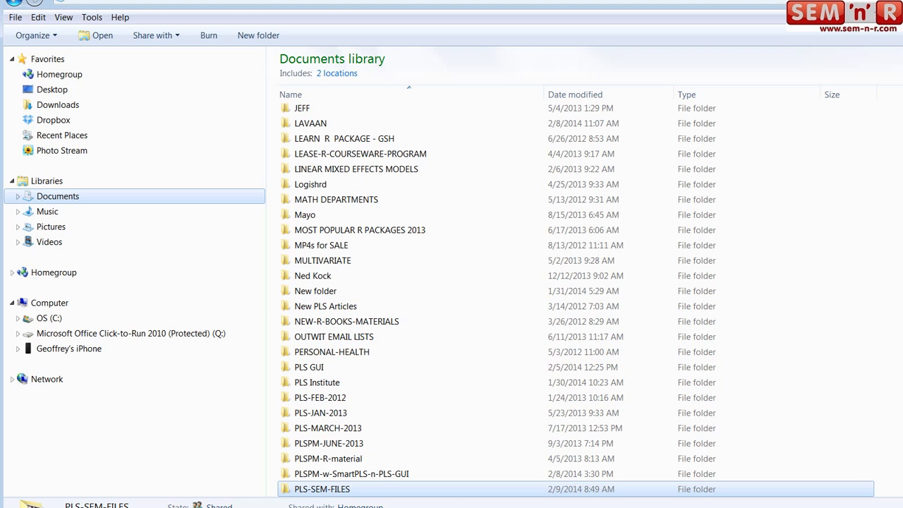
{"action": "scroll", "coordinate": [314, 362], "scroll_direction": "down", "scroll_amount": 9}
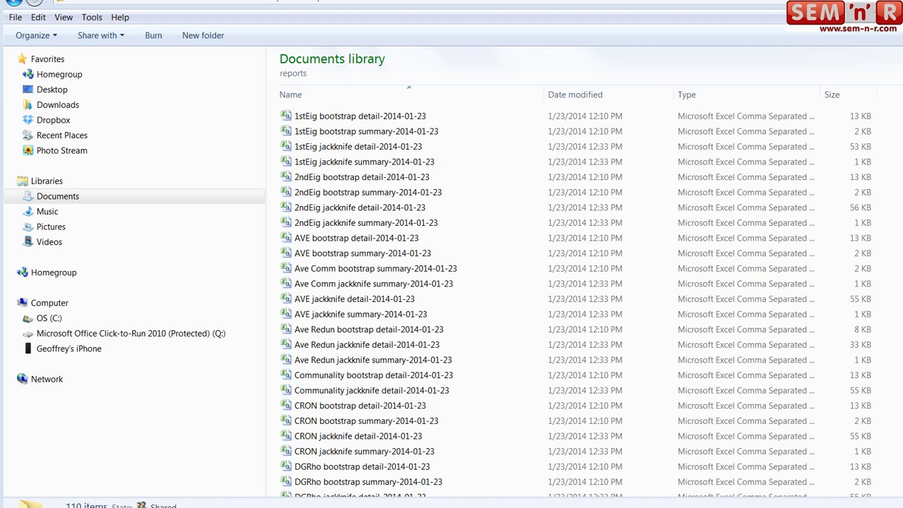
{"action": "key", "text": "alt+Tab"}
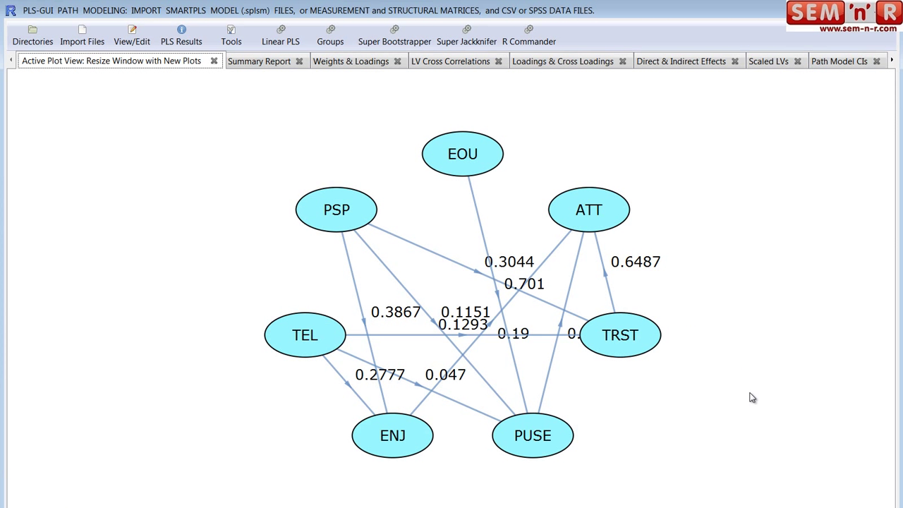
Restore the R Commander window from the taskbar's R window list.
{"action": "mouse_move", "coordinate": [333, 507]}
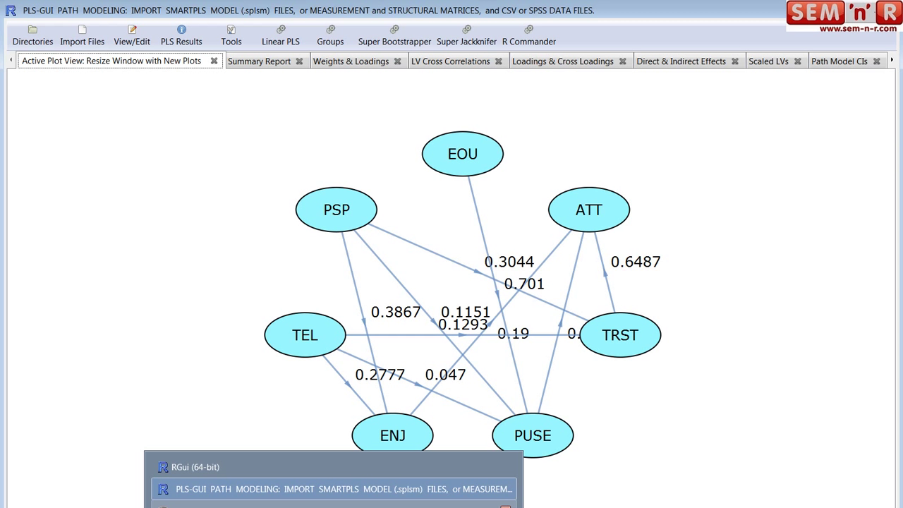
{"action": "left_click", "coordinate": [359, 505]}
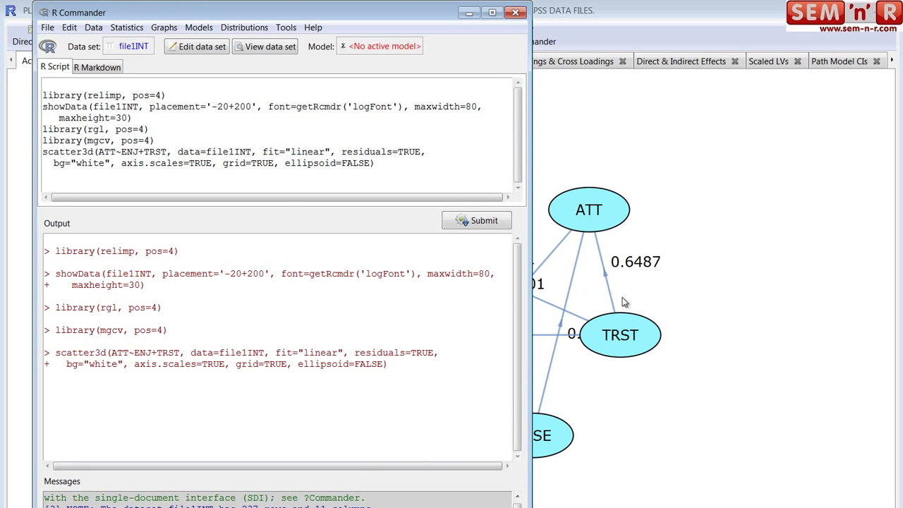
Start a new scatterplot with TEL as the x-variable and TRST as the y-variable.
{"action": "left_click", "coordinate": [167, 34]}
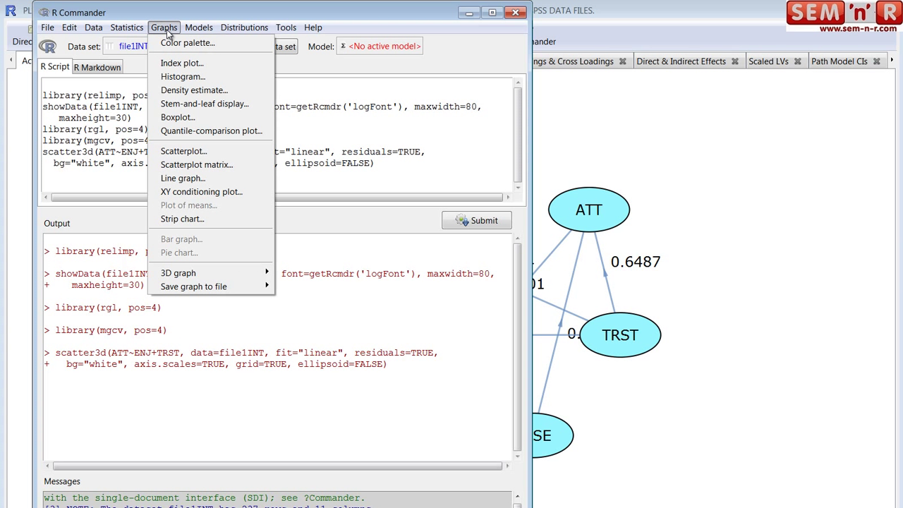
{"action": "left_click", "coordinate": [185, 151]}
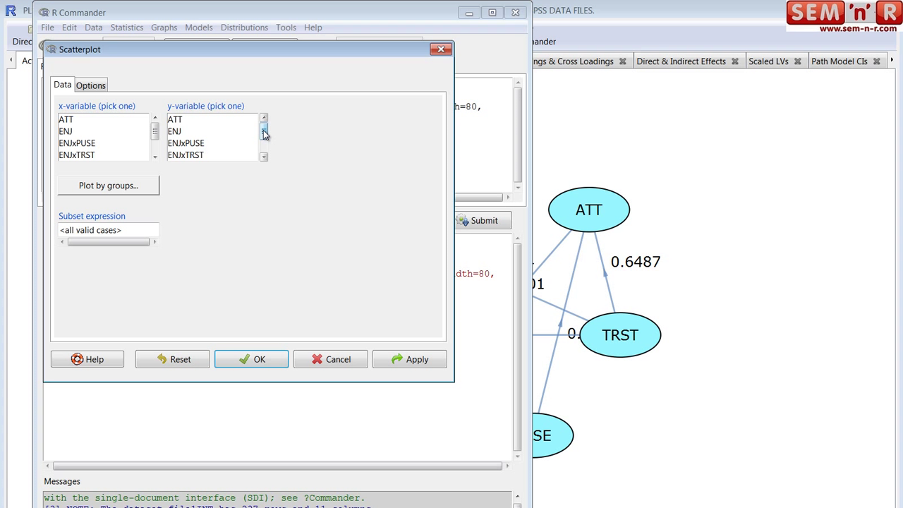
{"action": "left_click_drag", "start_coordinate": [265, 134], "coordinate": [265, 146]}
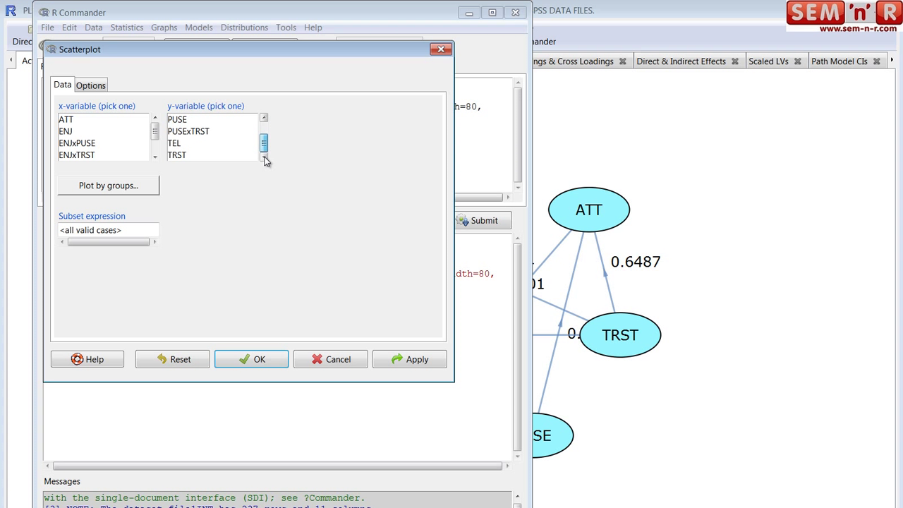
{"action": "left_click", "coordinate": [185, 155]}
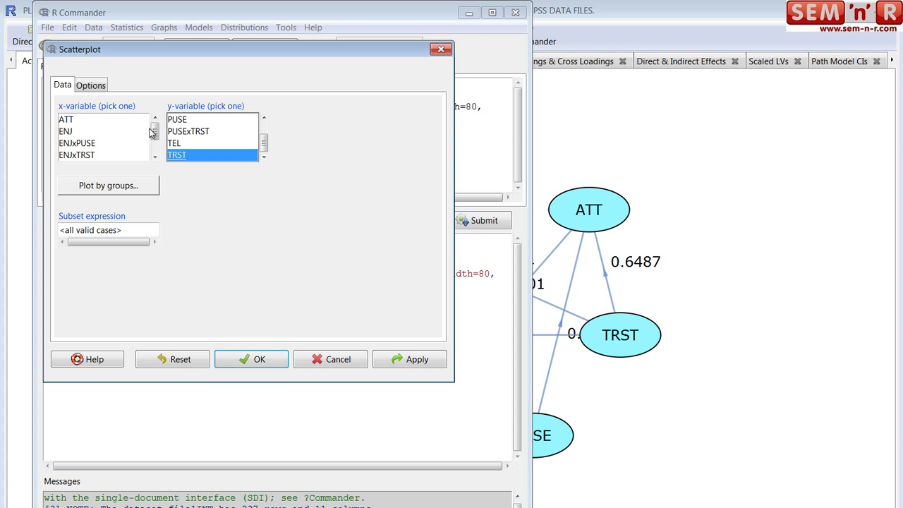
{"action": "left_click_drag", "start_coordinate": [156, 131], "coordinate": [156, 143]}
{"action": "left_click", "coordinate": [80, 144]}
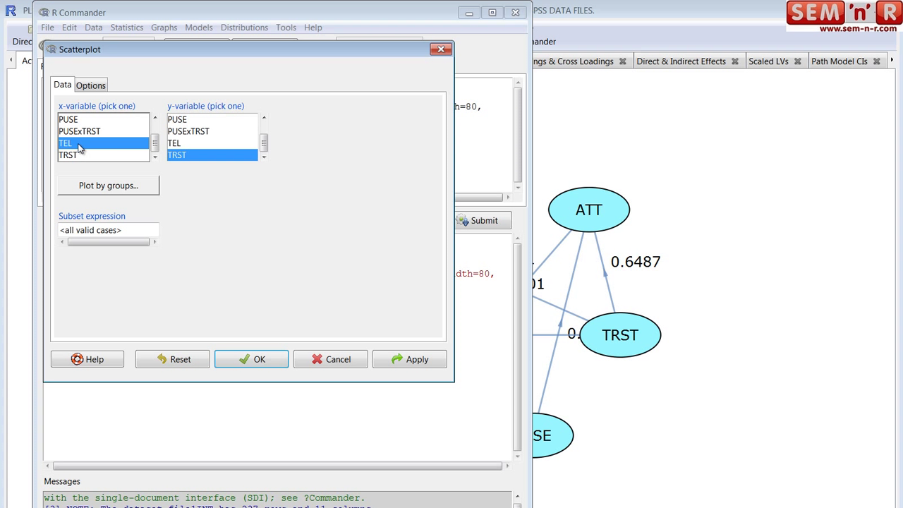
Review the line and label options, then draw the TRST versus TEL scatterplot.
{"action": "left_click", "coordinate": [94, 86]}
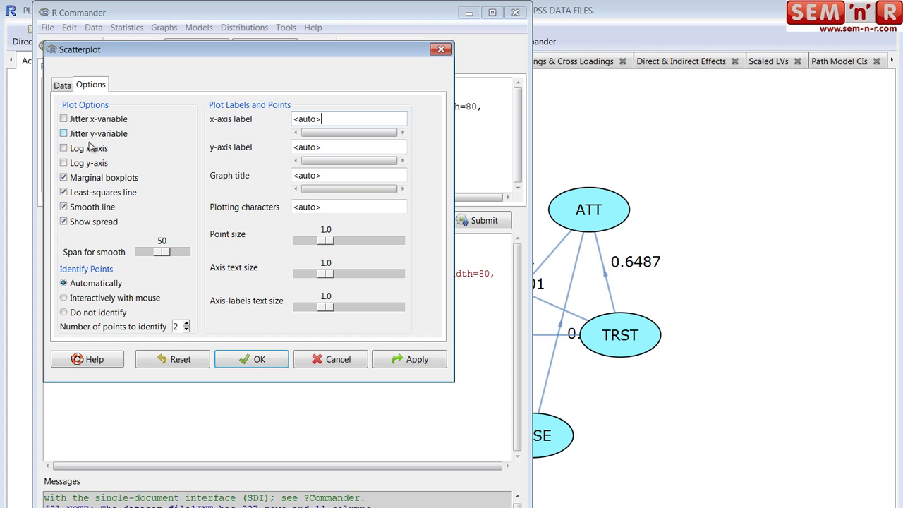
{"action": "left_click", "coordinate": [63, 86]}
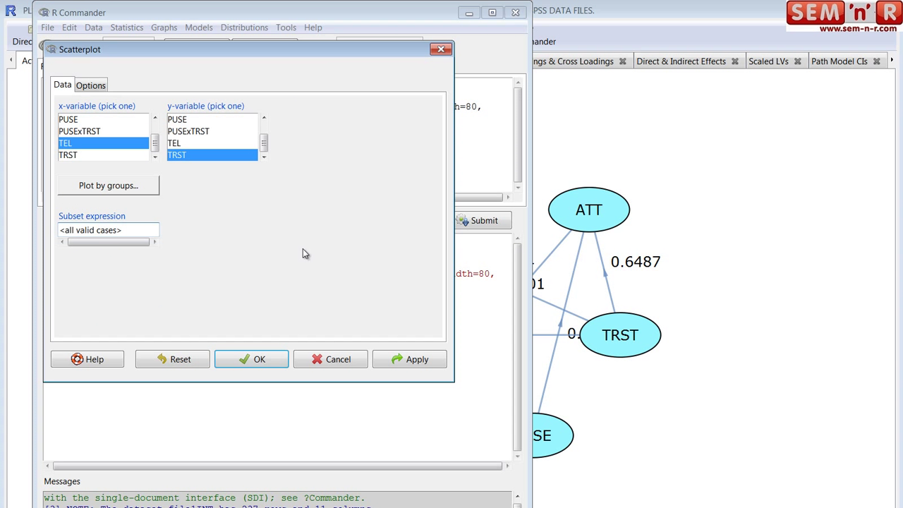
{"action": "left_click", "coordinate": [254, 360]}
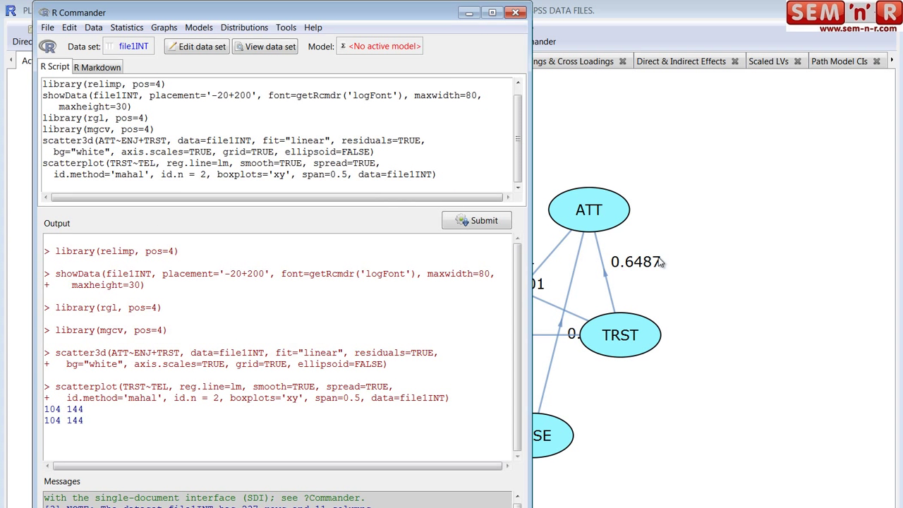
Bring PLS-GUI forward and resize its window so the TRST-versus-TEL scatterplot fills the view.
{"action": "left_click", "coordinate": [765, 197]}
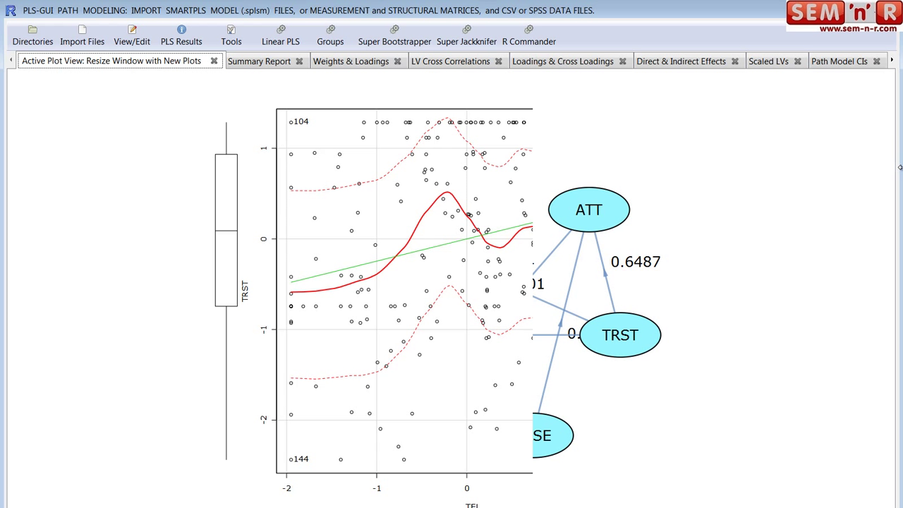
{"action": "left_click_drag", "start_coordinate": [899, 167], "coordinate": [900, 170]}
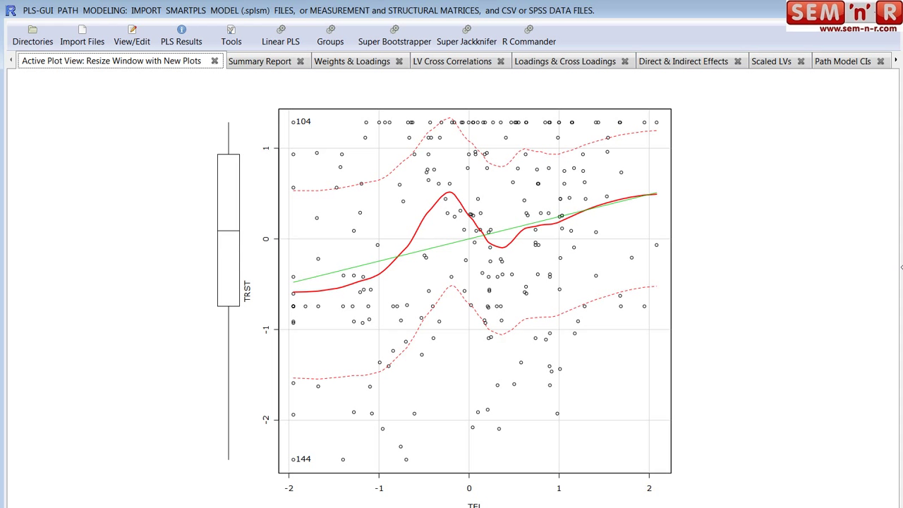
{"action": "left_click_drag", "start_coordinate": [901, 268], "coordinate": [895, 293]}
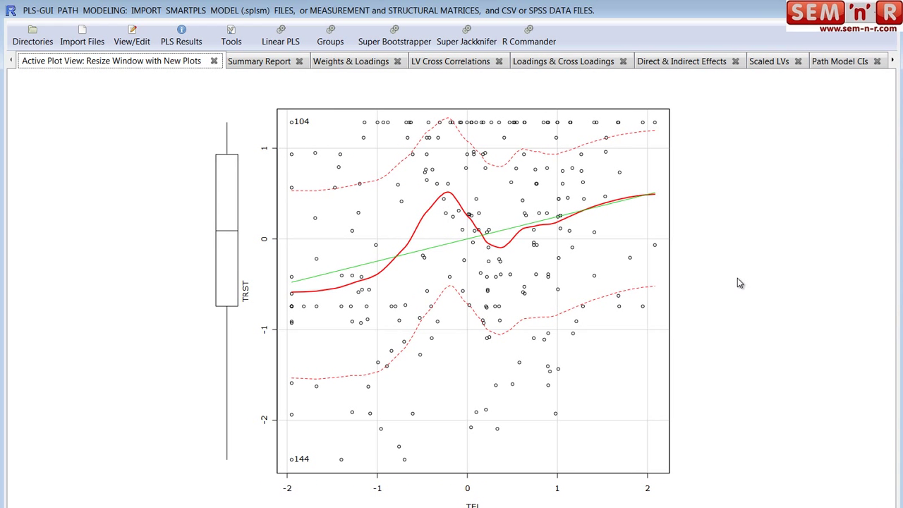